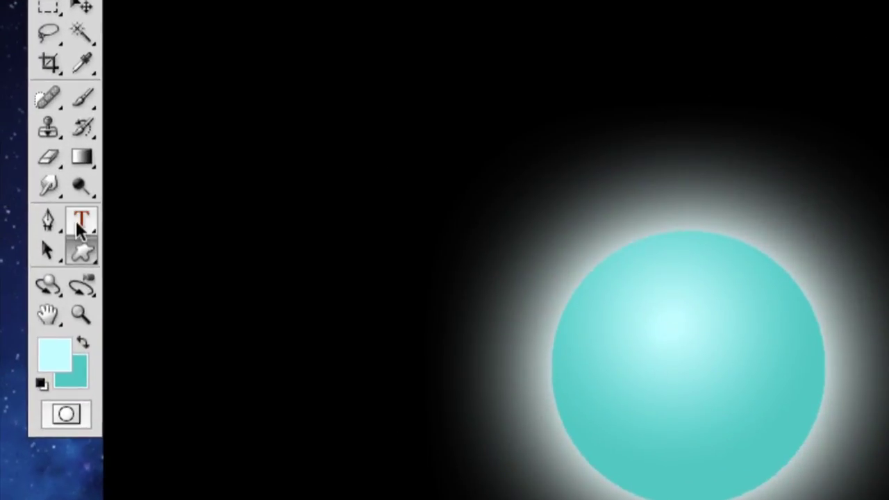
- Switch to the Custom Shape Tool from the shape tool flyout
{"action": "left_click_drag", "start_coordinate": [83, 254], "coordinate": [184, 368]}
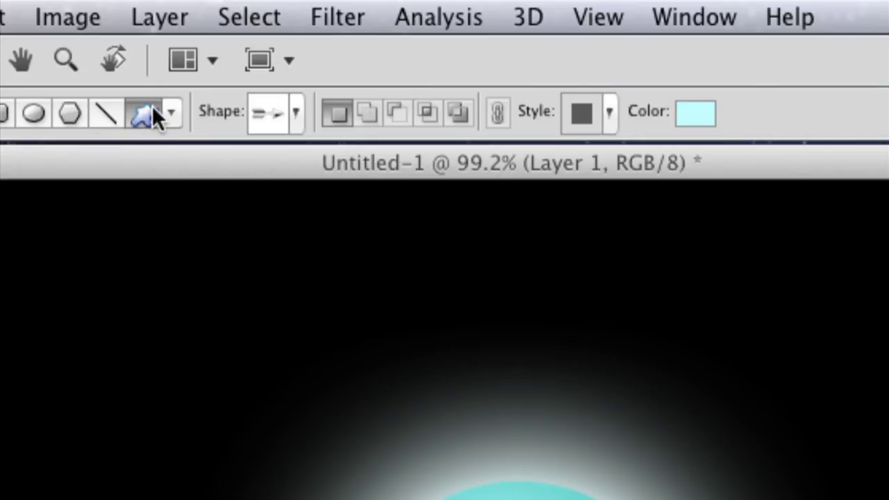
- Bring up the custom shape picker and browse the currently loaded shapes
{"action": "left_click", "coordinate": [171, 112]}
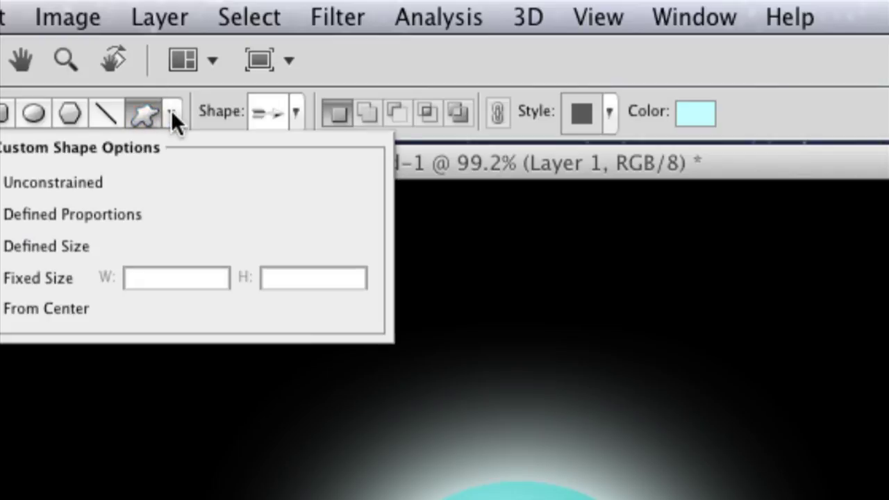
{"action": "left_click", "coordinate": [171, 112]}
{"action": "left_click", "coordinate": [296, 111]}
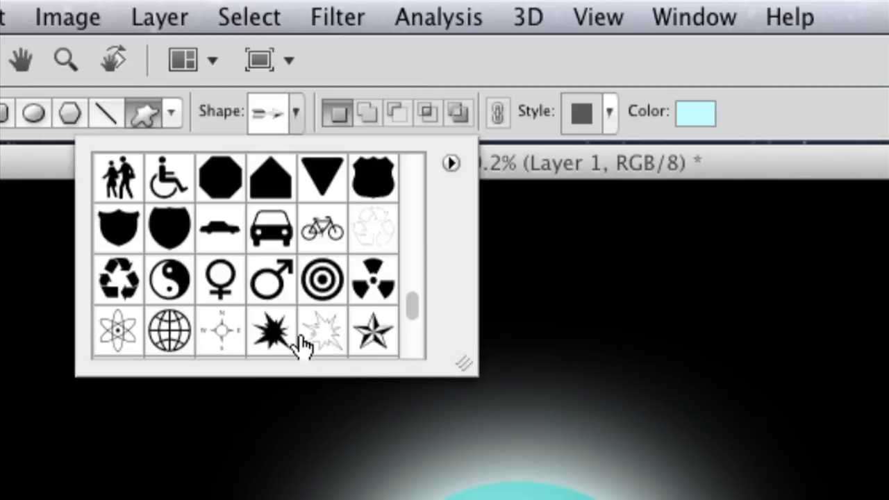
{"action": "scroll", "coordinate": [412, 312], "scroll_direction": "down", "scroll_amount": 1}
{"action": "scroll", "coordinate": [415, 312], "scroll_direction": "down", "scroll_amount": 1}
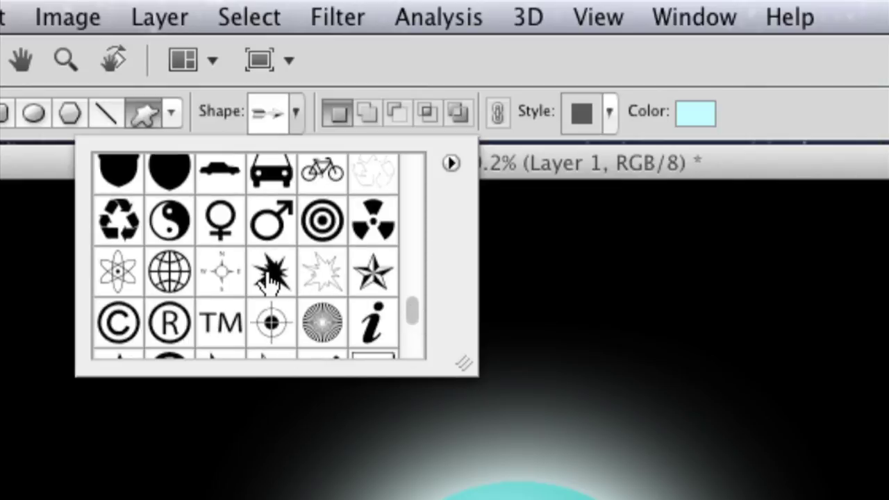
- Replace the shape library with the All set and pick the starburst shape
{"action": "left_click", "coordinate": [451, 163]}
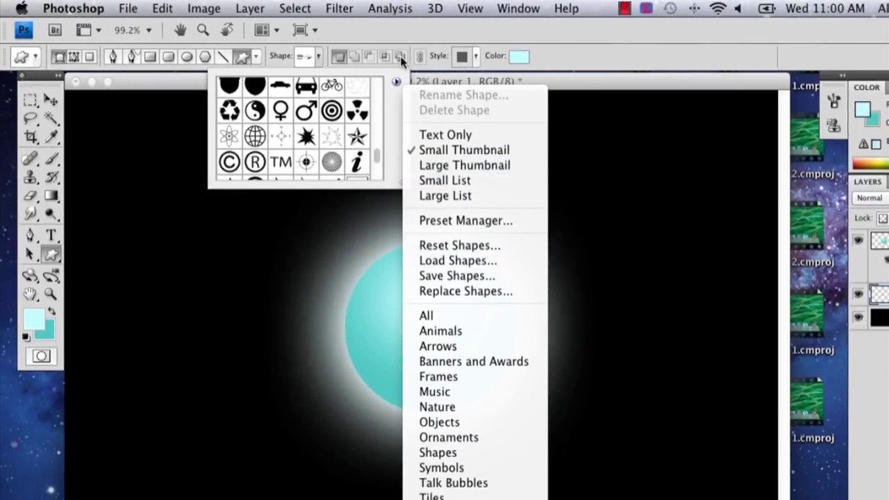
{"action": "left_click", "coordinate": [397, 82]}
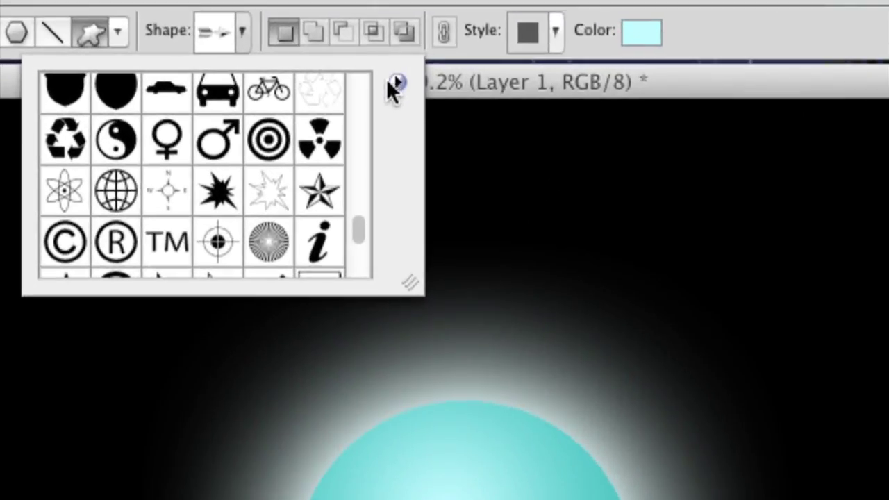
{"action": "left_click", "coordinate": [397, 82]}
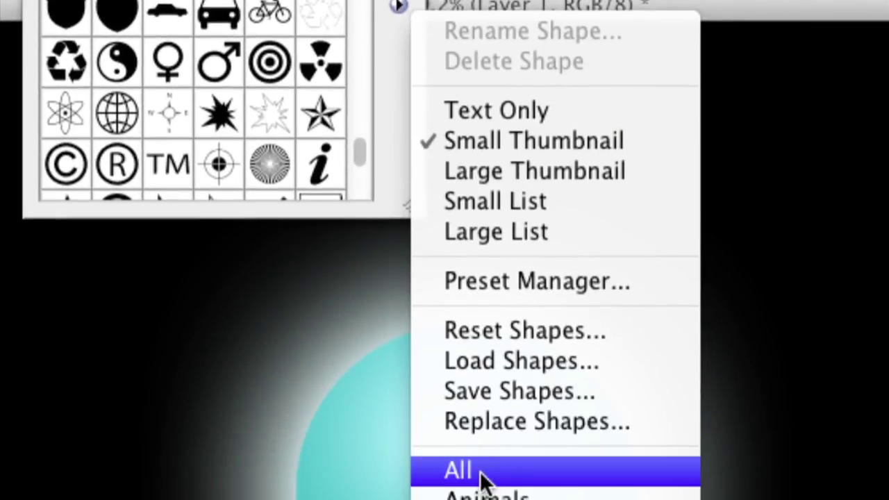
{"action": "left_click", "coordinate": [483, 472]}
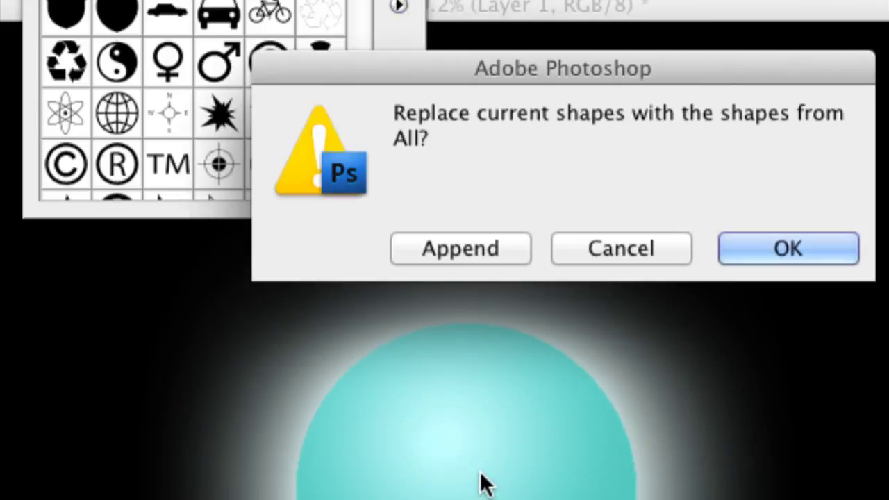
{"action": "left_click", "coordinate": [744, 249]}
{"action": "left_click", "coordinate": [223, 129]}
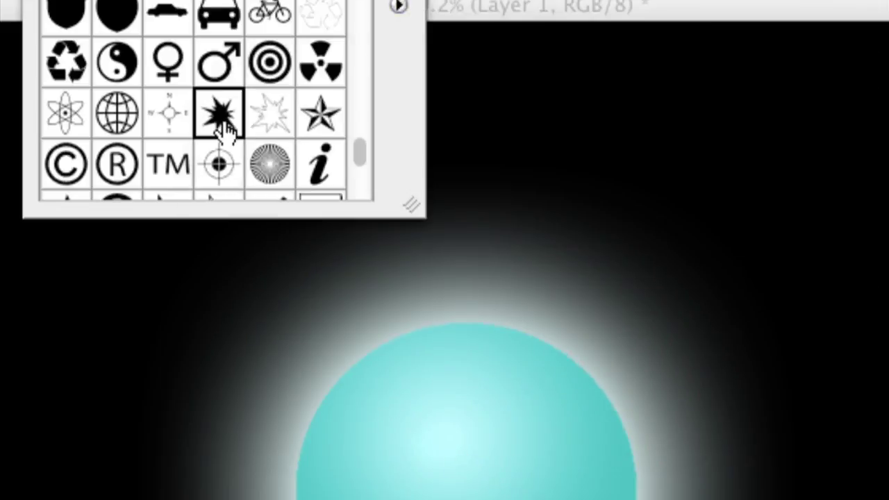
- Draw the pale cyan starburst over the orb, then move it up to centre behind it
{"action": "scroll", "coordinate": [219, 130], "scroll_direction": "down", "scroll_amount": 2}
{"action": "scroll", "coordinate": [222, 127], "scroll_direction": "up", "scroll_amount": 5}
{"action": "scroll", "coordinate": [224, 118], "scroll_direction": "down", "scroll_amount": 2}
{"action": "scroll", "coordinate": [224, 120], "scroll_direction": "down", "scroll_amount": 1}
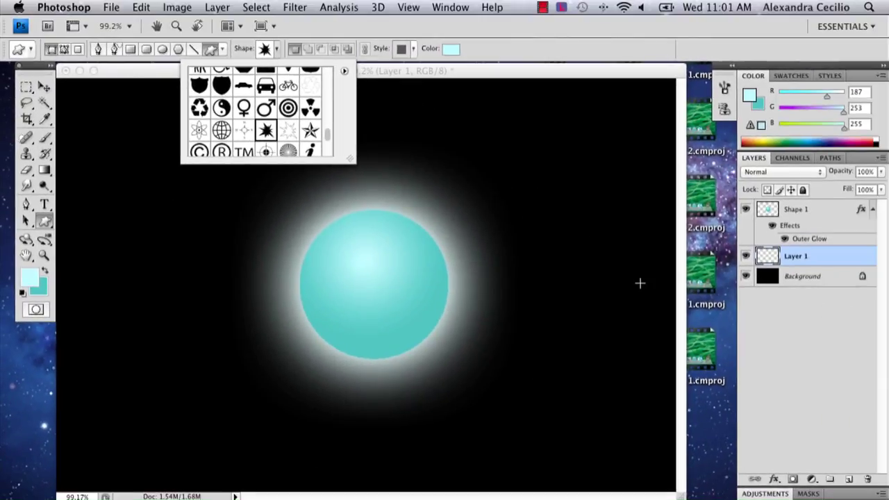
{"action": "left_click_drag", "start_coordinate": [170, 191], "coordinate": [539, 495]}
{"action": "key", "text": "v"}
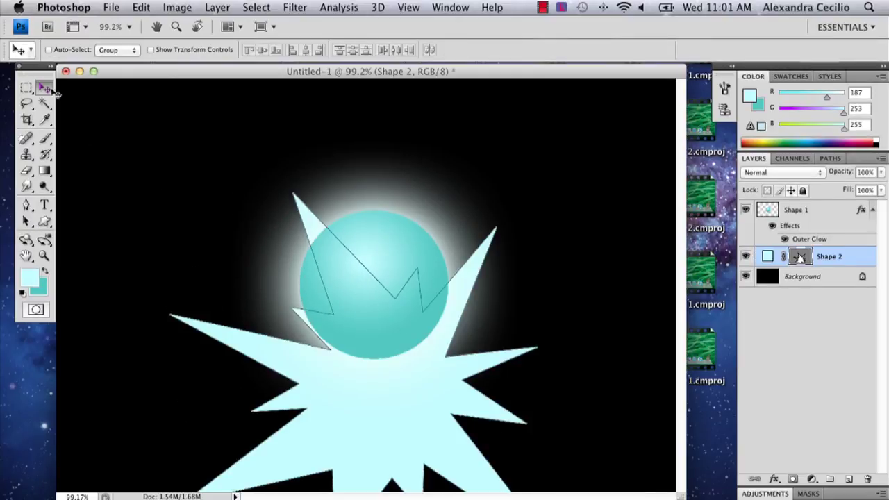
{"action": "left_click_drag", "start_coordinate": [344, 388], "coordinate": [343, 282]}
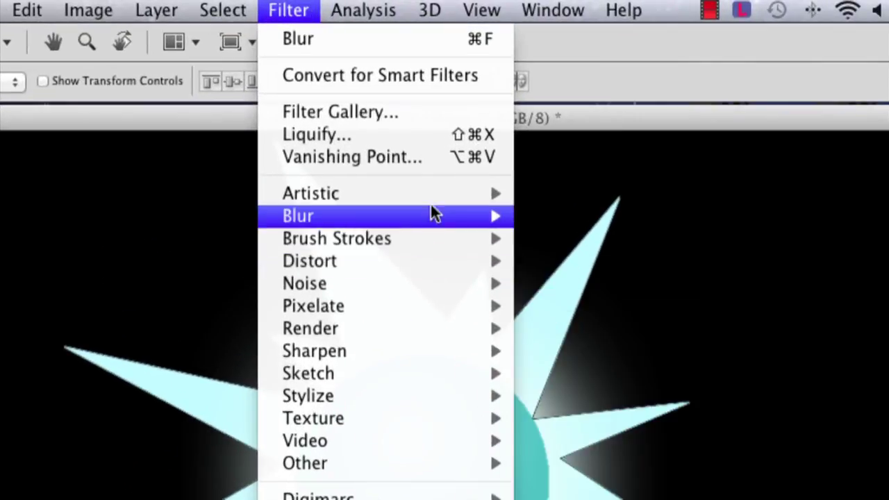
- Apply Filter > Artistic > Colored Pencil to the starburst layer, bringing up the rasterize prompt
{"action": "mouse_move", "coordinate": [435, 198]}
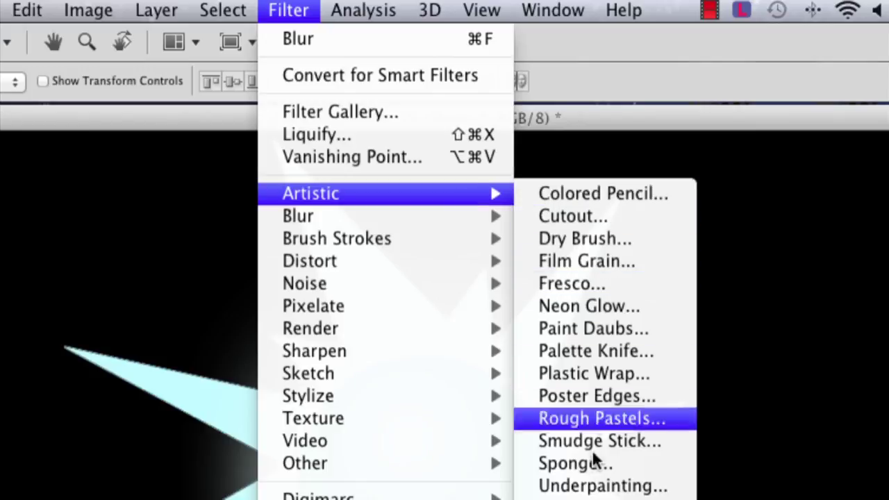
{"action": "left_click", "coordinate": [610, 197]}
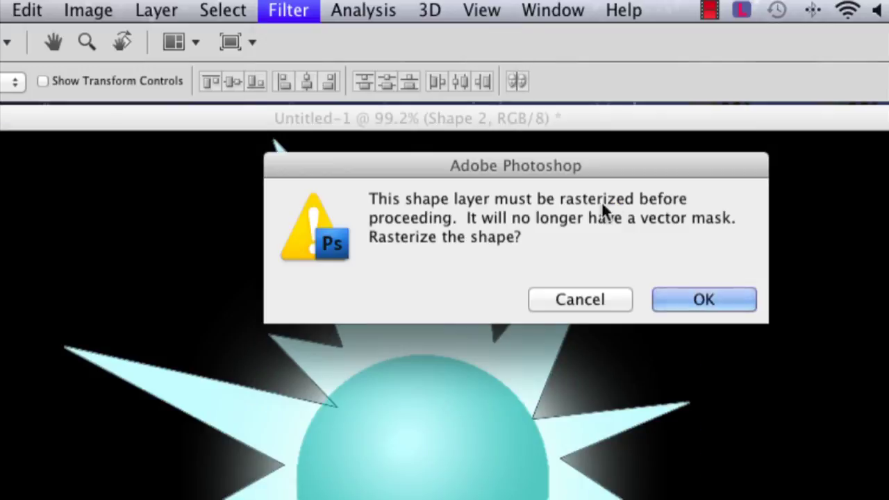
{"action": "left_click_drag", "start_coordinate": [684, 306], "coordinate": [618, 253]}
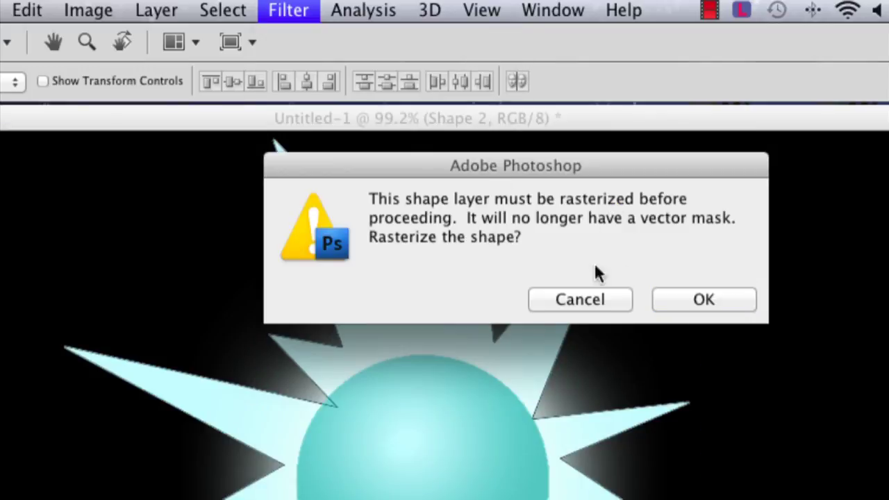
- Rasterize the starburst and preview Cutout, Dry Brush, Film Grain, Fresco, Neon Glow and Plastic Wrap
{"action": "left_click", "coordinate": [704, 297]}
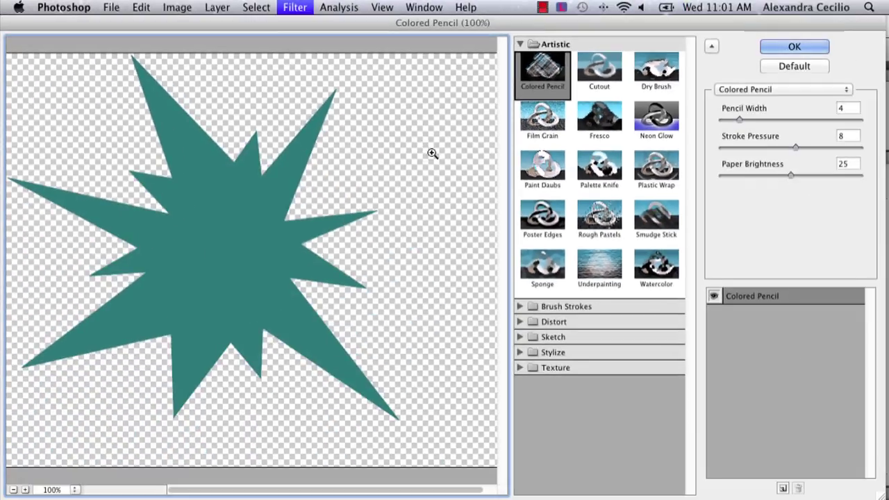
{"action": "left_click", "coordinate": [602, 71]}
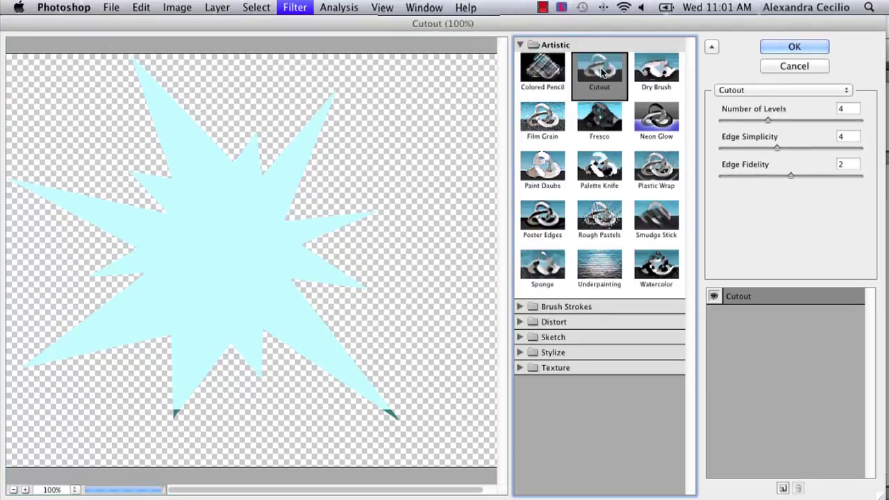
{"action": "left_click", "coordinate": [653, 79]}
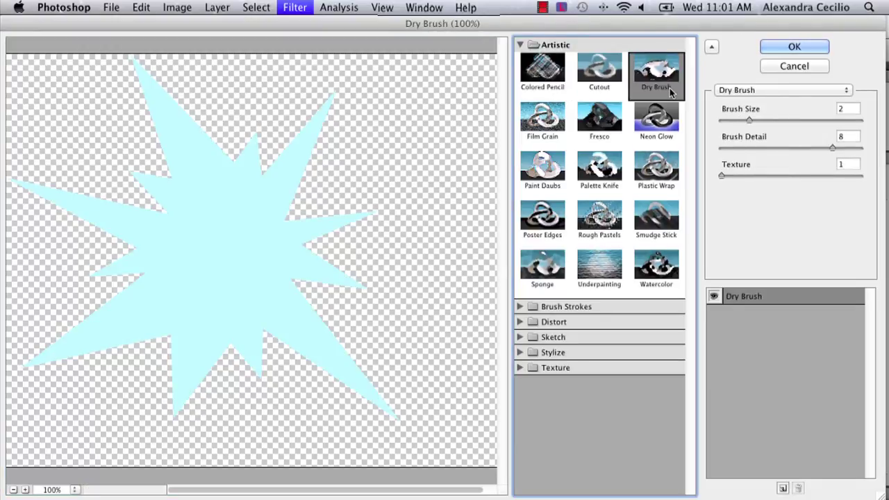
{"action": "left_click", "coordinate": [543, 122]}
{"action": "left_click", "coordinate": [596, 135]}
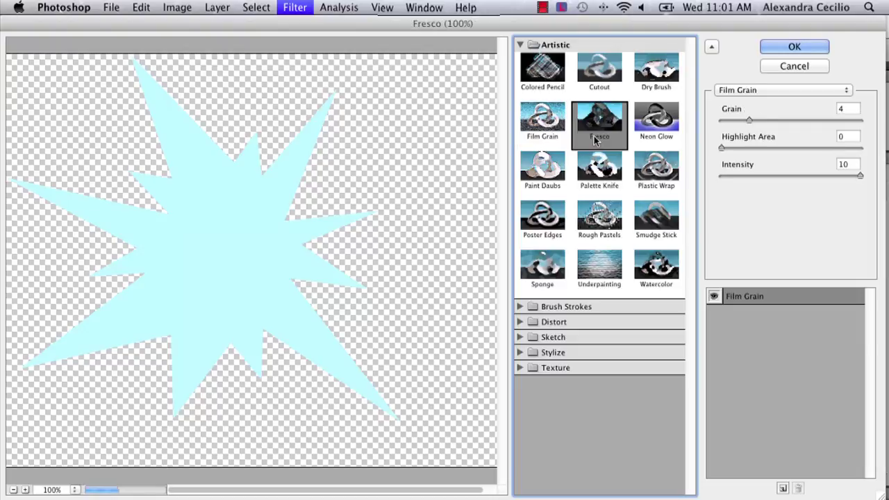
{"action": "left_click", "coordinate": [656, 125]}
{"action": "left_click", "coordinate": [660, 184]}
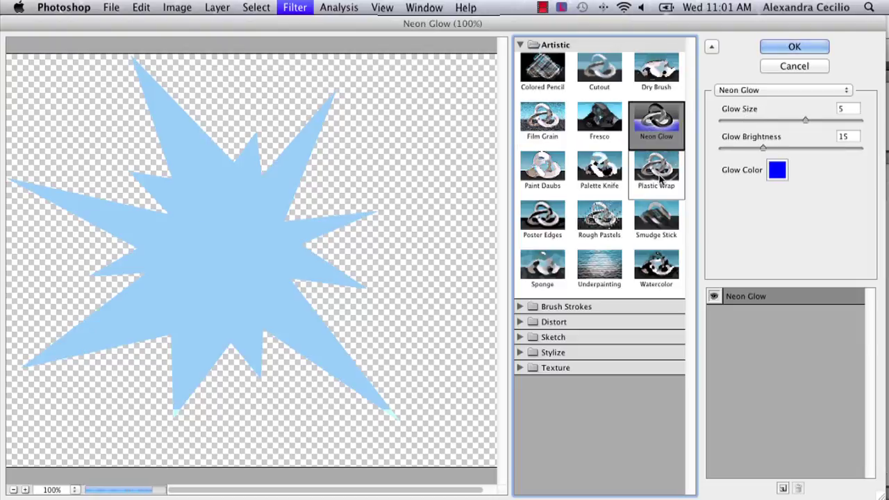
- Try Cutout with Edge Simplicity 10 and Edge Fidelity 3, then cancel the Filter Gallery
{"action": "left_click", "coordinate": [600, 69]}
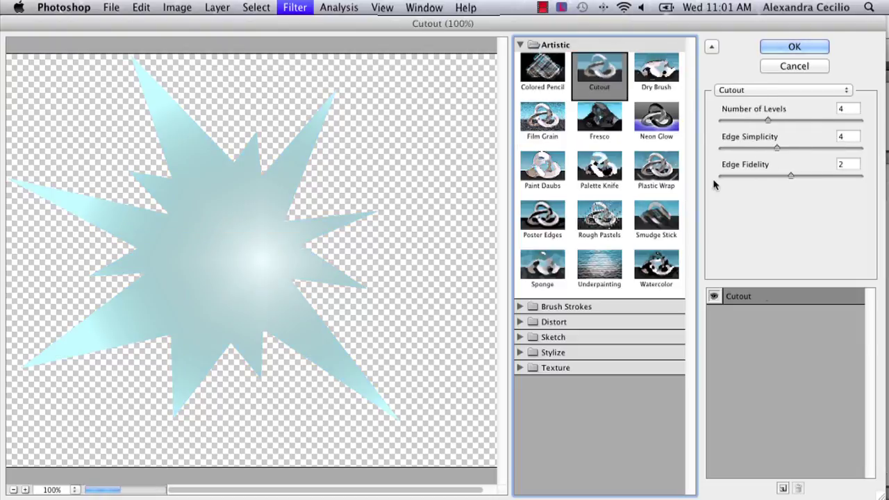
{"action": "left_click_drag", "start_coordinate": [763, 135], "coordinate": [885, 155]}
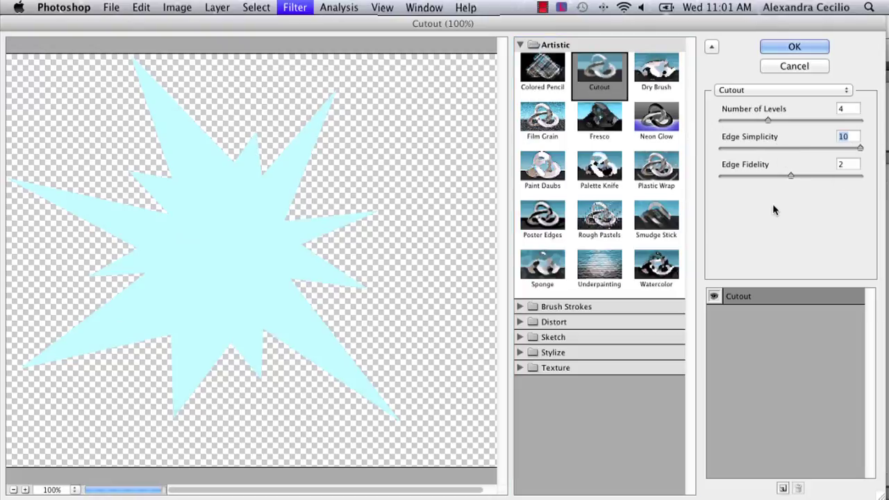
{"action": "left_click_drag", "start_coordinate": [833, 171], "coordinate": [875, 188]}
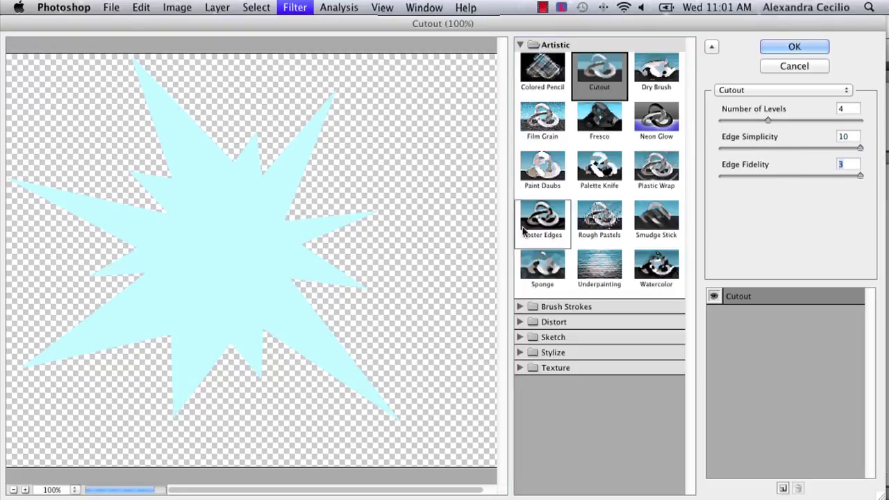
{"action": "left_click", "coordinate": [810, 68]}
- Rasterize Shape 2 and apply a Motion Blur of 88 pixels at -86°
{"action": "left_click", "coordinate": [299, 7]}
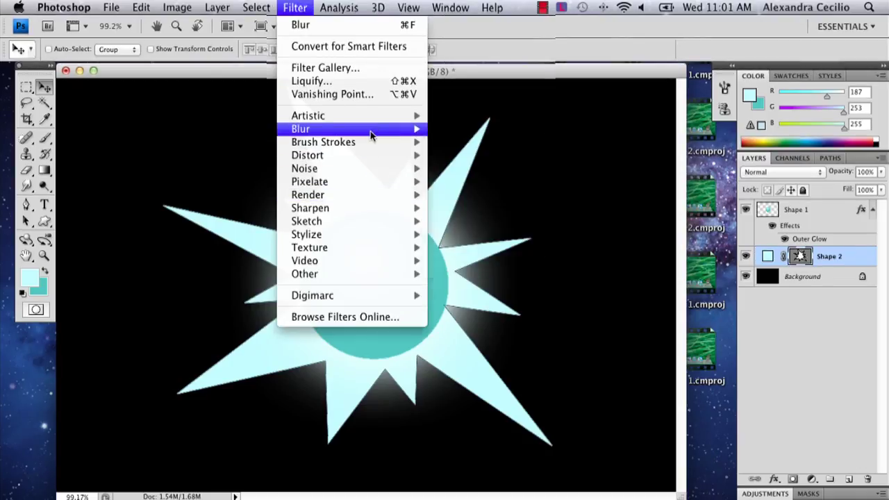
{"action": "left_click", "coordinate": [298, 7]}
{"action": "left_click", "coordinate": [299, 7]}
{"action": "mouse_move", "coordinate": [382, 130]}
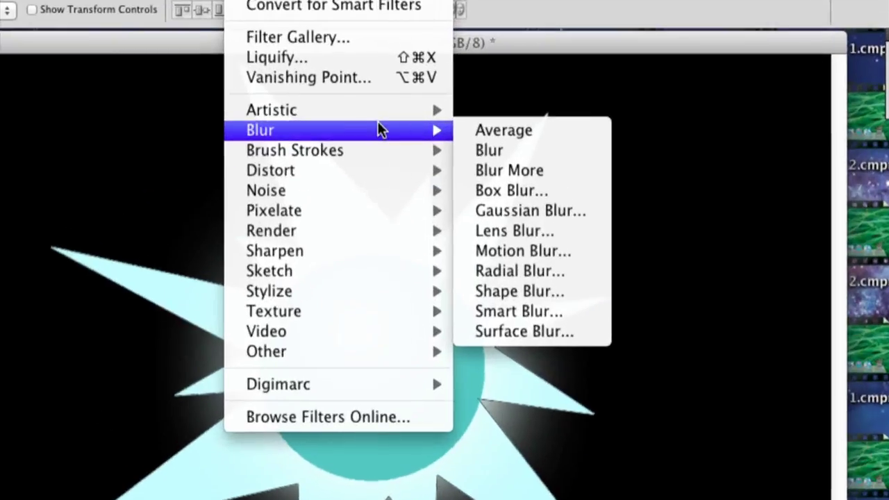
{"action": "left_click", "coordinate": [546, 251]}
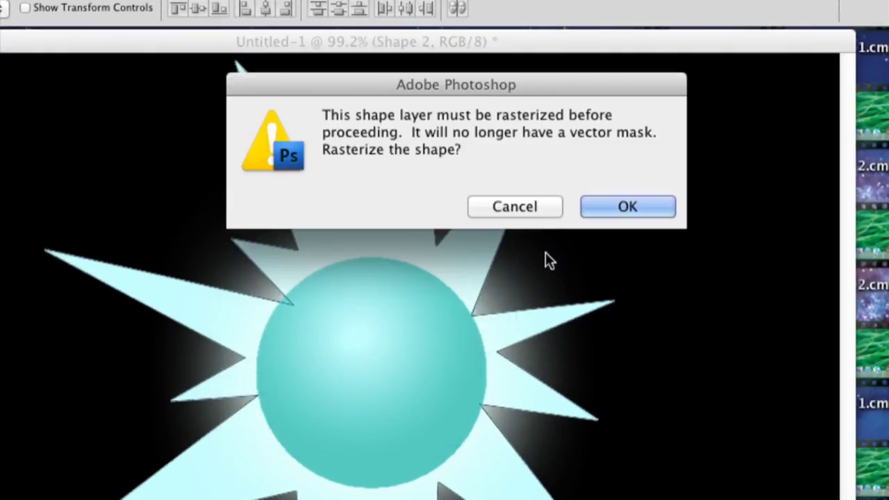
{"action": "left_click", "coordinate": [629, 206]}
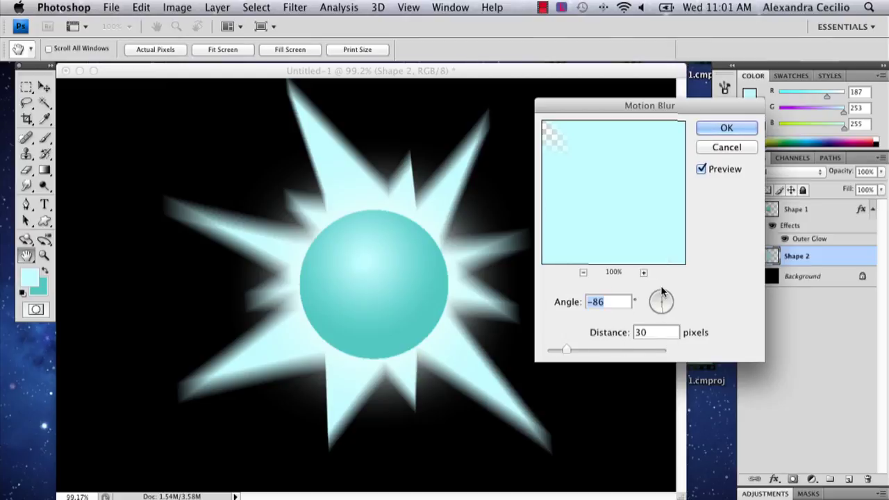
{"action": "left_click_drag", "start_coordinate": [568, 351], "coordinate": [592, 354]}
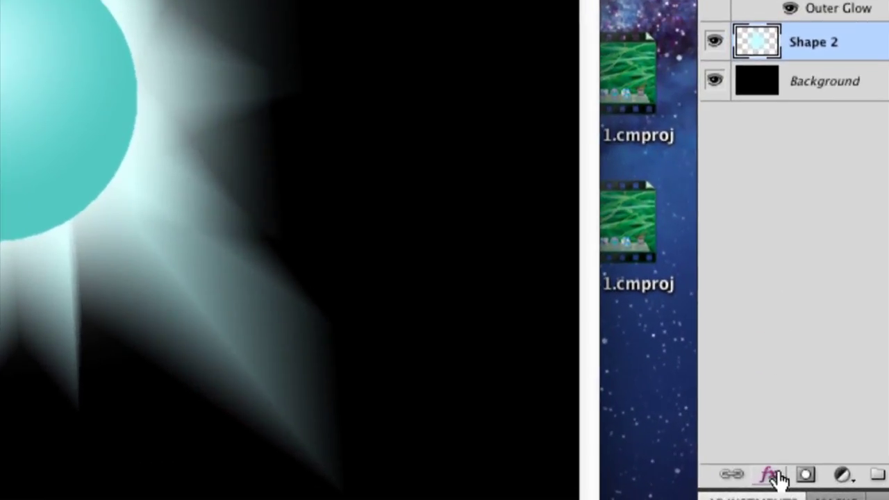
- Add an Outer Glow to Shape 2 with a near-white pale cyan colour
{"action": "left_click", "coordinate": [773, 477]}
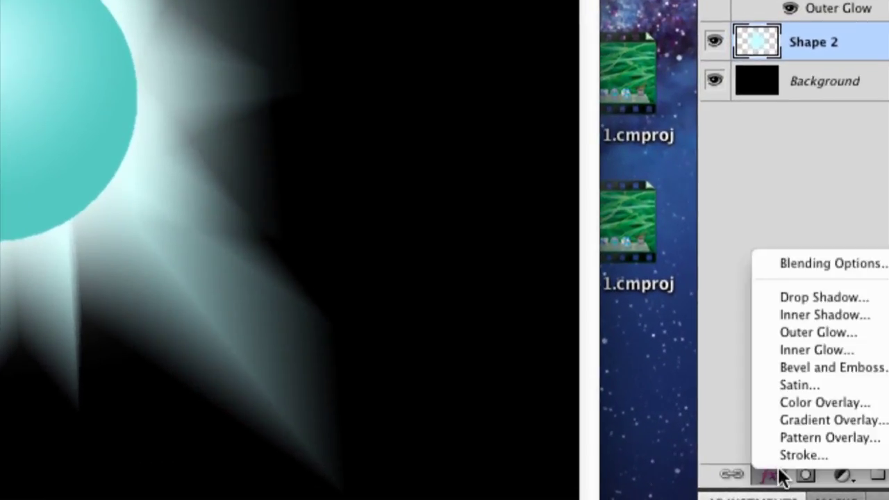
{"action": "left_click", "coordinate": [801, 330]}
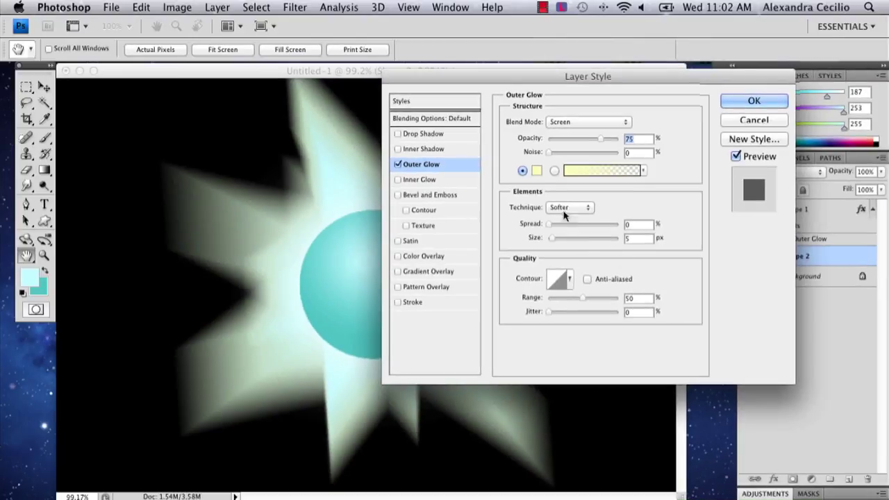
{"action": "left_click", "coordinate": [537, 170]}
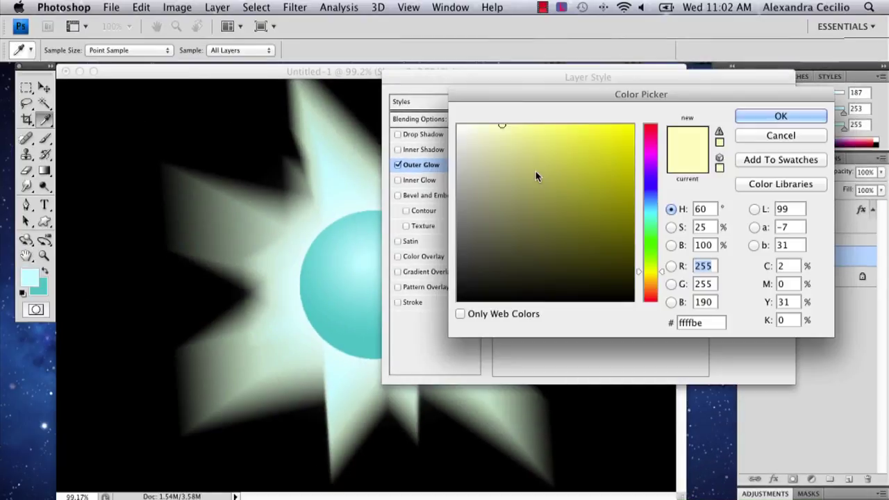
{"action": "left_click", "coordinate": [650, 215]}
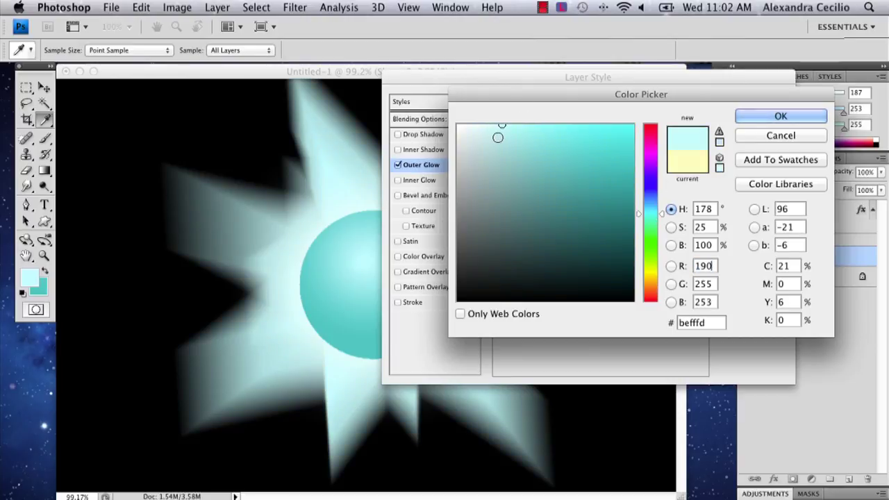
{"action": "left_click_drag", "start_coordinate": [499, 134], "coordinate": [462, 94]}
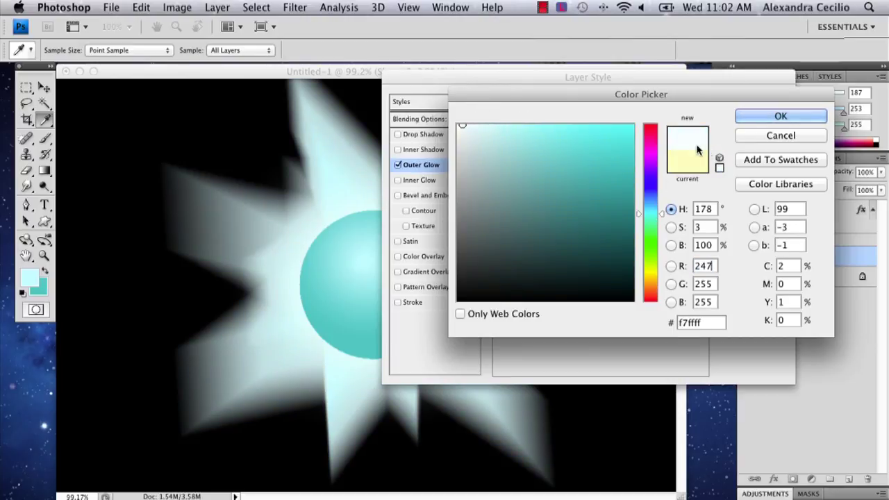
{"action": "left_click", "coordinate": [783, 114]}
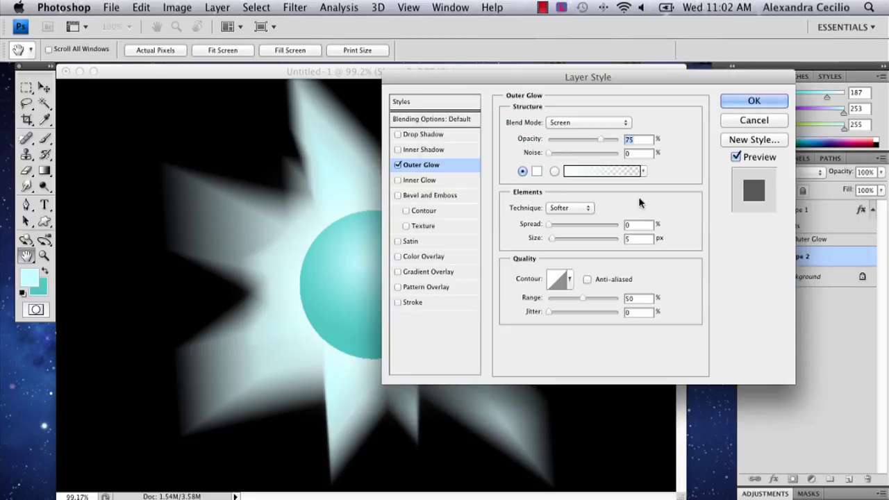
- Set the glow to Normal blend, 100% opacity and 5 px size, and apply it
{"action": "left_click", "coordinate": [584, 123]}
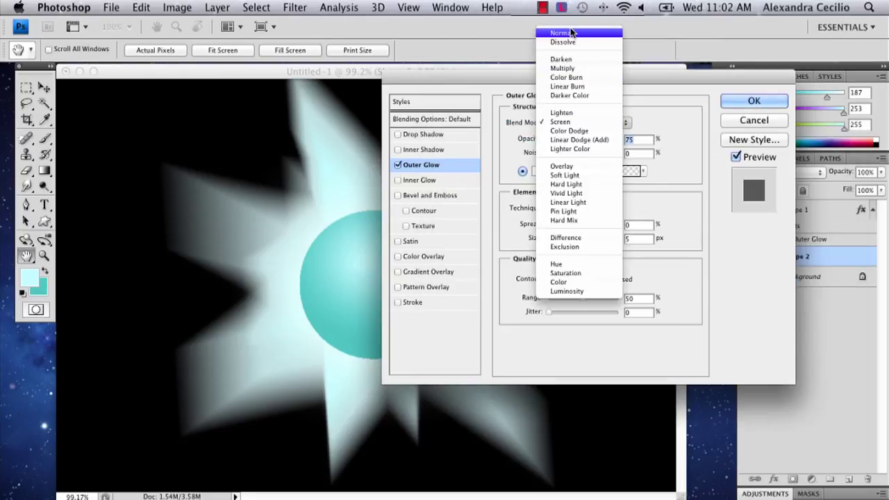
{"action": "left_click", "coordinate": [624, 122]}
{"action": "left_click", "coordinate": [615, 123]}
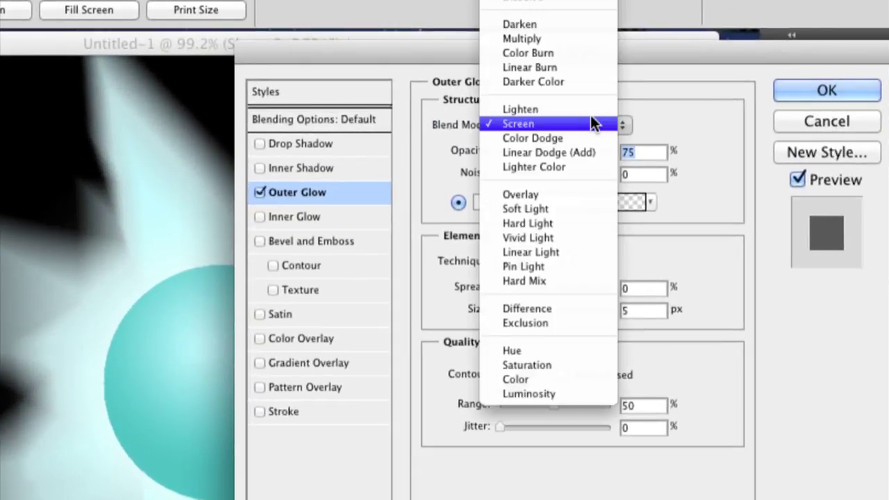
{"action": "left_click", "coordinate": [548, 33]}
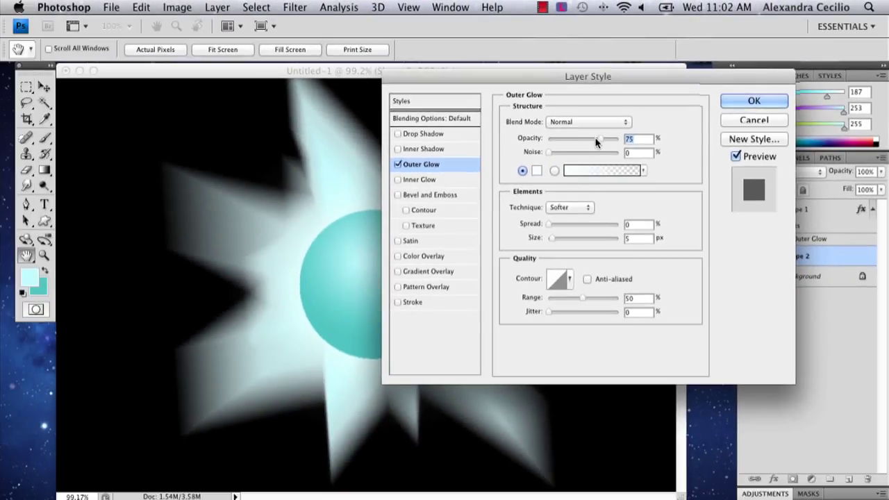
{"action": "left_click_drag", "start_coordinate": [579, 205], "coordinate": [645, 204]}
{"action": "mouse_move", "coordinate": [552, 238]}
{"action": "left_mouse_down"}
{"action": "mouse_move", "coordinate": [570, 241]}
{"action": "mouse_move", "coordinate": [546, 244]}
{"action": "left_mouse_up"}
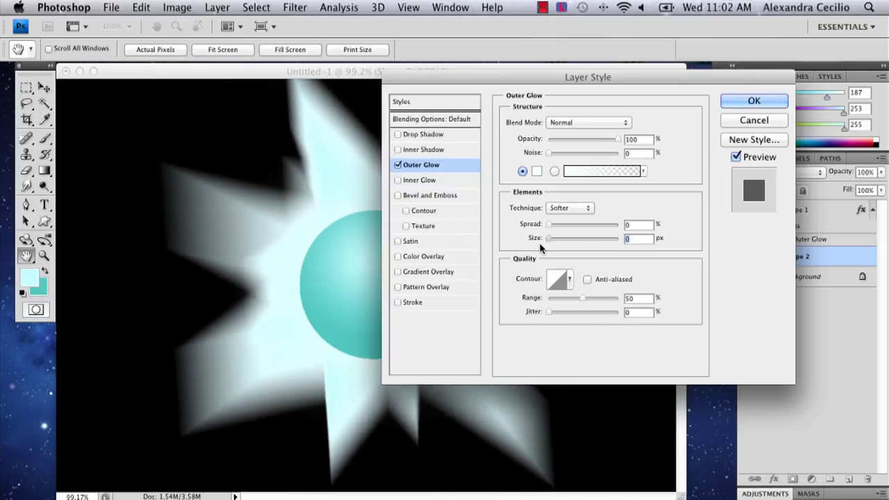
{"action": "left_click_drag", "start_coordinate": [540, 248], "coordinate": [539, 229]}
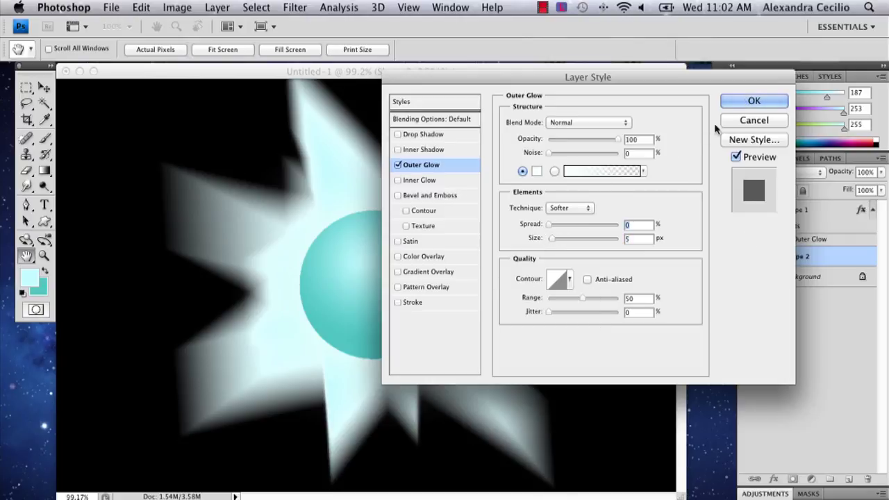
{"action": "left_click", "coordinate": [742, 103]}
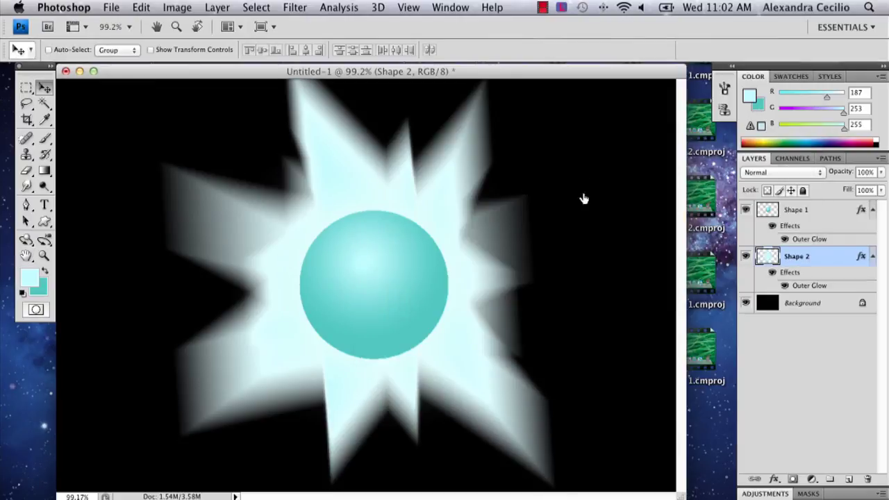
- Dim the Shape 2 burst layer's opacity to about 95%, then select the orb layer Shape 1
{"action": "left_click", "coordinate": [812, 173]}
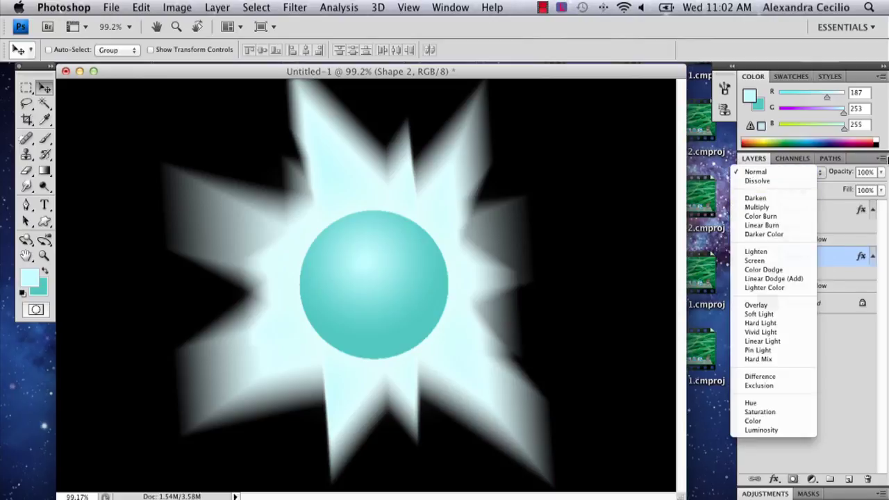
{"action": "left_click", "coordinate": [883, 172]}
{"action": "left_click", "coordinate": [883, 173]}
{"action": "left_click_drag", "start_coordinate": [859, 189], "coordinate": [879, 191]}
{"action": "left_click", "coordinate": [848, 367]}
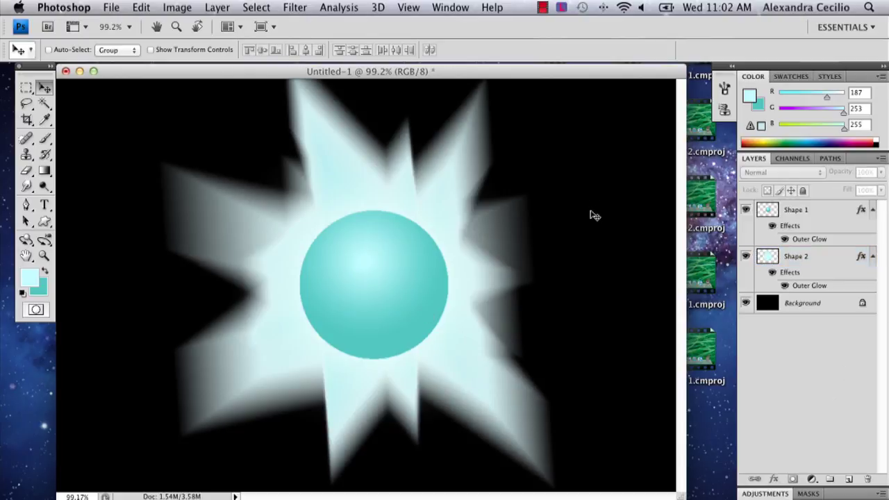
{"action": "left_click", "coordinate": [821, 212]}
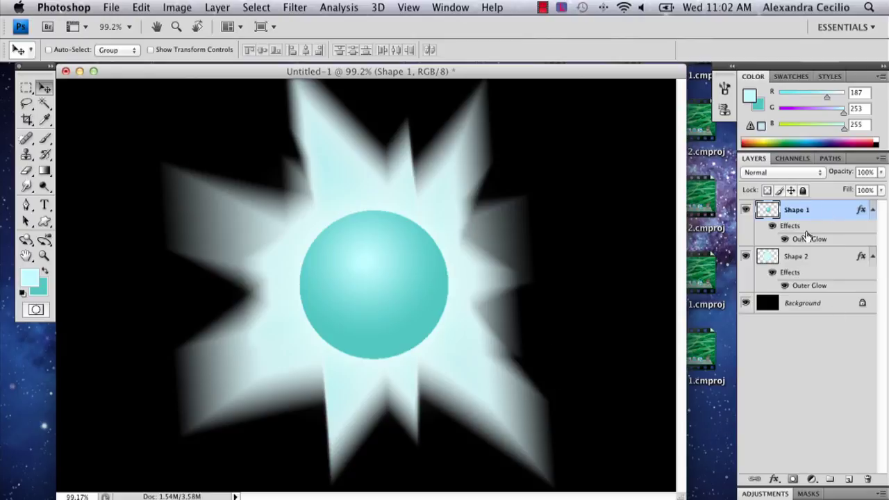
- Recolour Shape 1's Outer Glow to a stronger light cyan and apply the layer style
{"action": "double_click", "coordinate": [811, 236]}
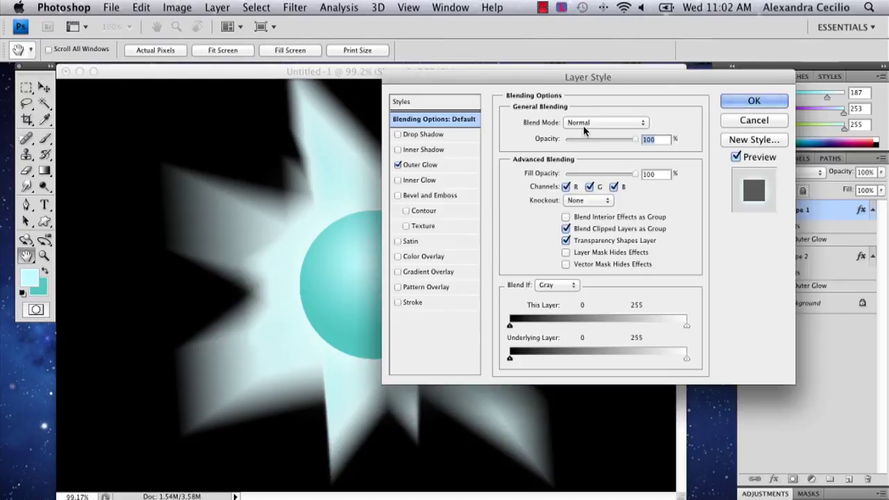
{"action": "left_click", "coordinate": [434, 165]}
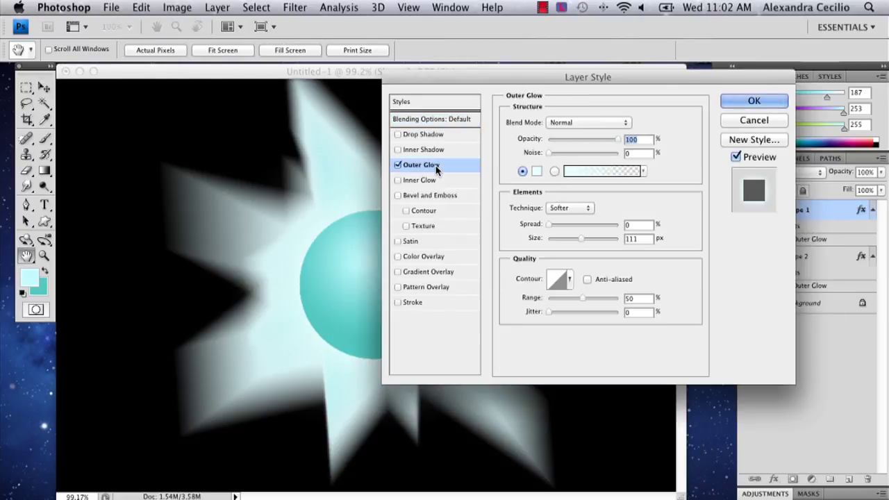
{"action": "left_click", "coordinate": [537, 171]}
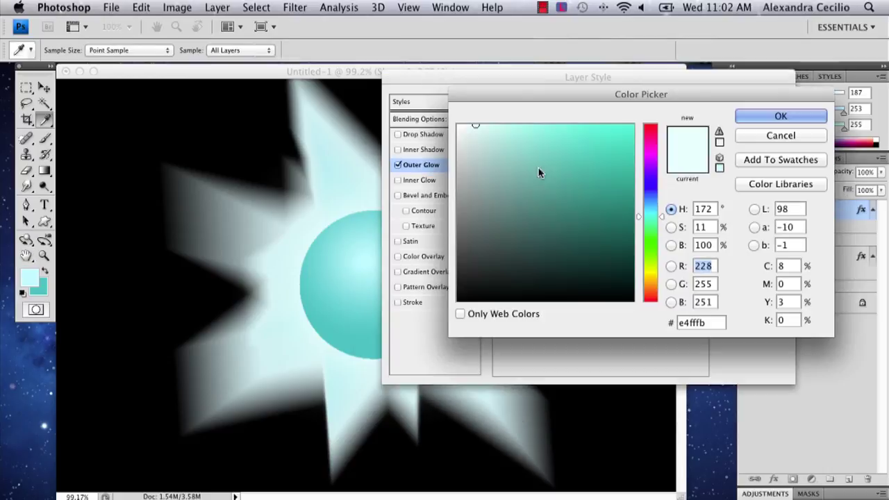
{"action": "left_click", "coordinate": [541, 128]}
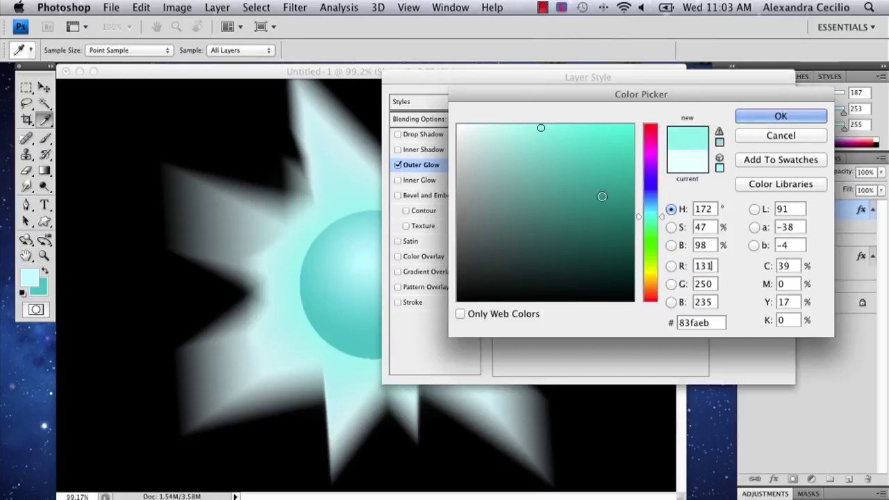
{"action": "left_click", "coordinate": [651, 271]}
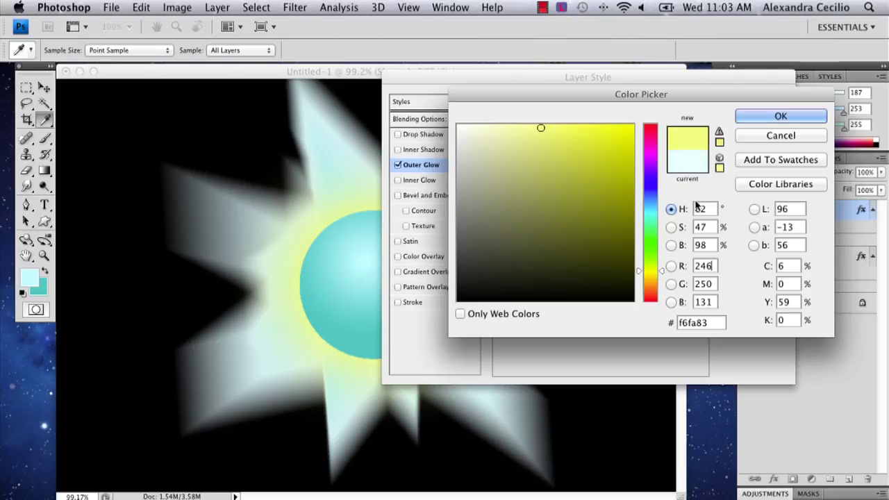
{"action": "left_click", "coordinate": [651, 211]}
{"action": "left_click", "coordinate": [781, 116]}
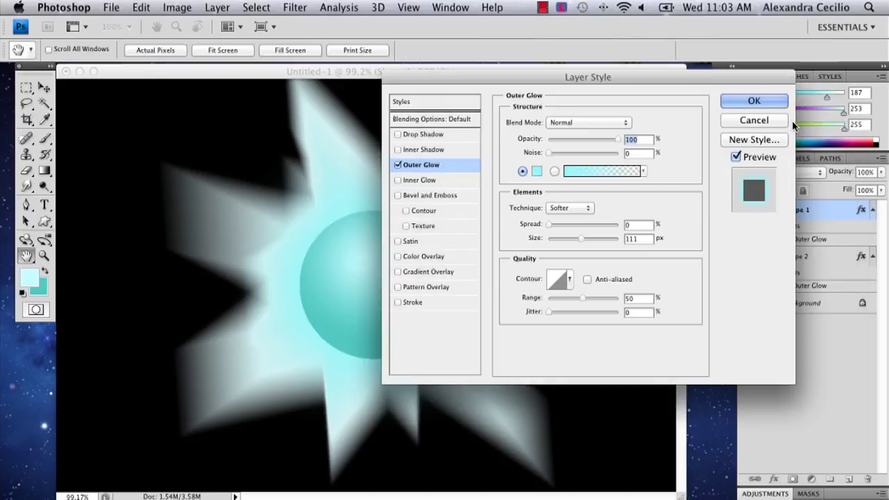
{"action": "left_click", "coordinate": [756, 100]}
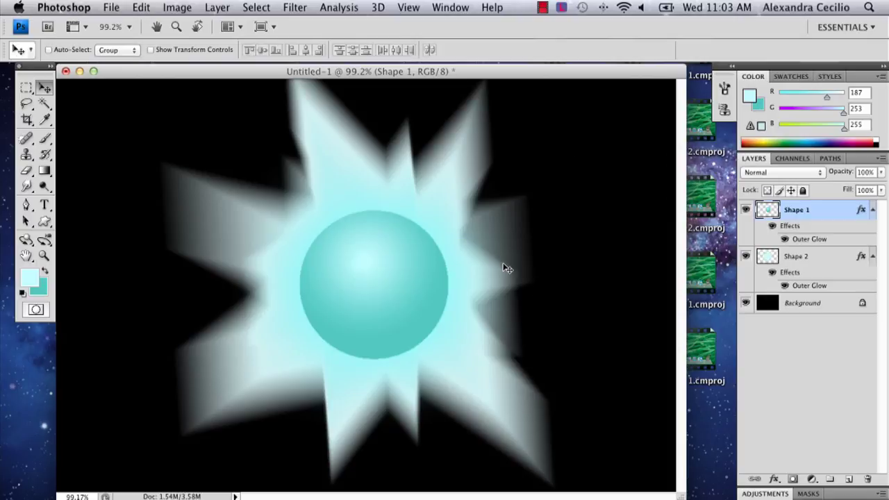